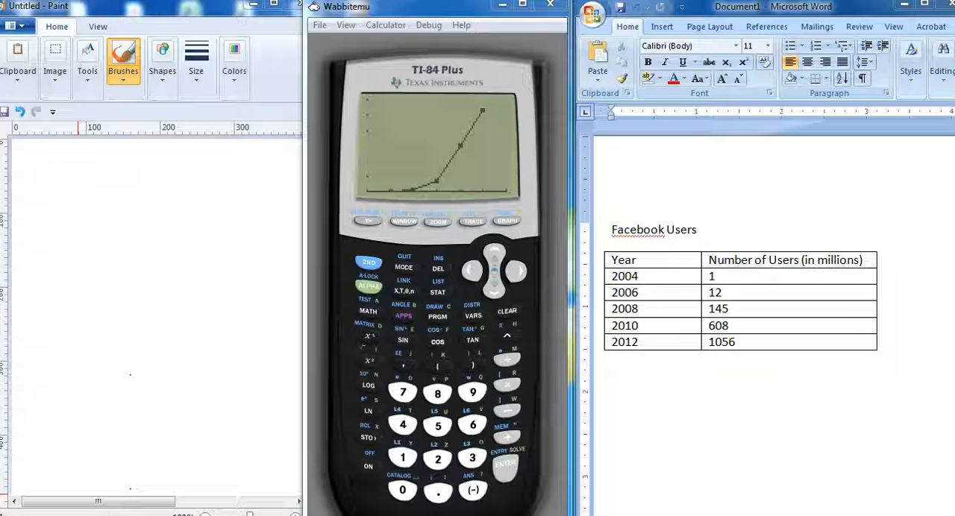
# - Open a new Paint window, paste the captured screenshot and reposition it so the calculator's graph is in view
pyautogui.click(18, 514)
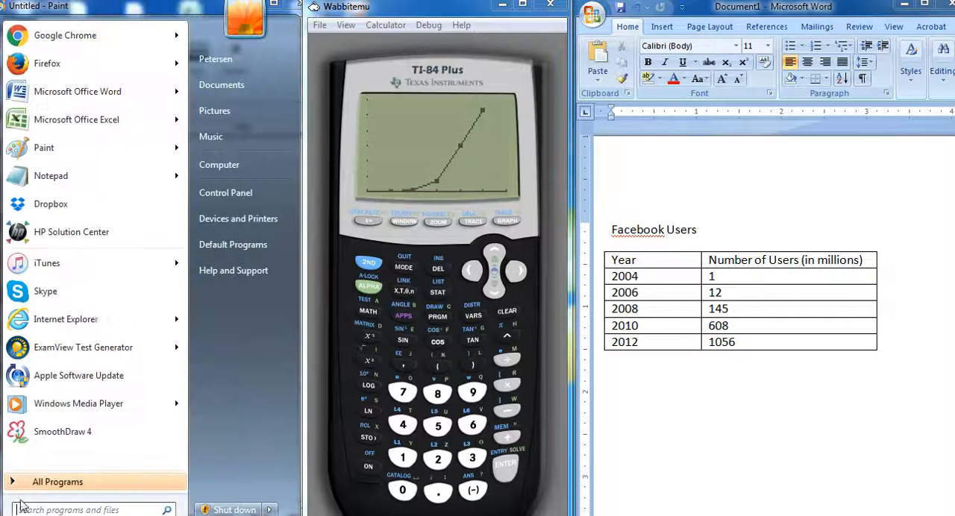
pyautogui.click(67, 157)
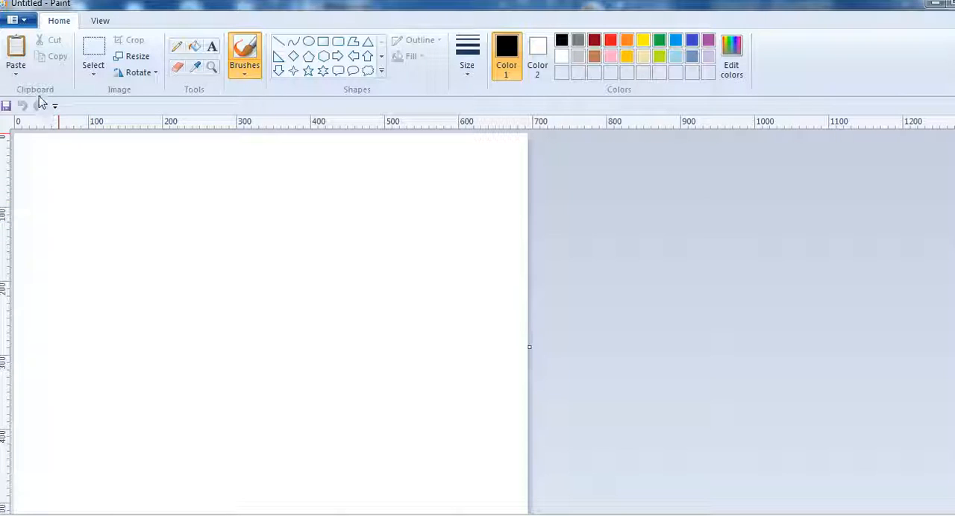
pyautogui.click(17, 48)
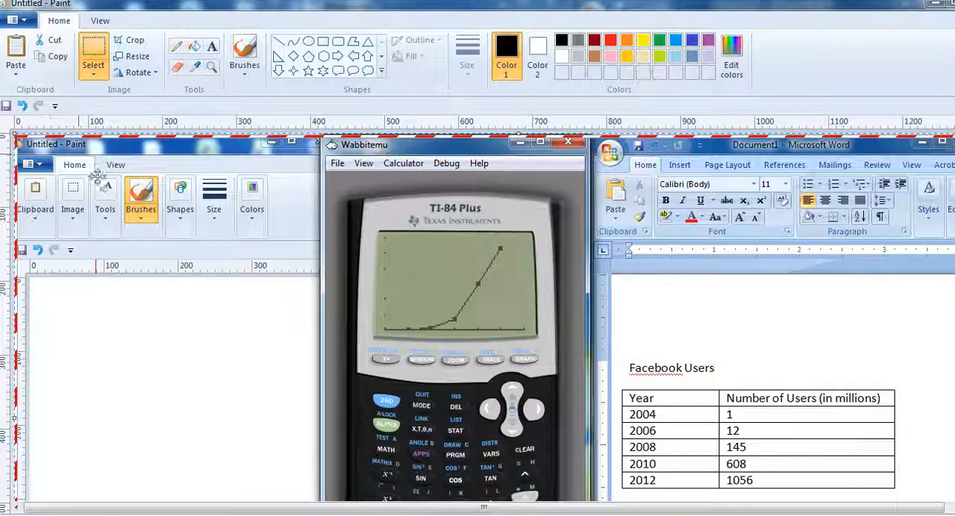
pyautogui.moveTo(176, 272); pyautogui.dragTo(144, 209)
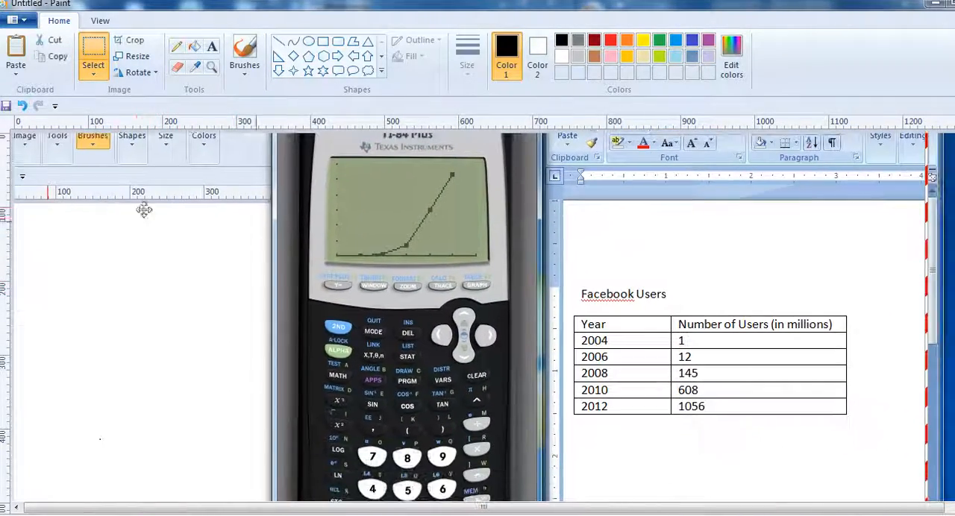
pyautogui.moveTo(706, 255)
pyautogui.mouseDown()
pyautogui.moveTo(742, 335)
pyautogui.moveTo(738, 311)
pyautogui.moveTo(751, 315)
pyautogui.mouseUp()
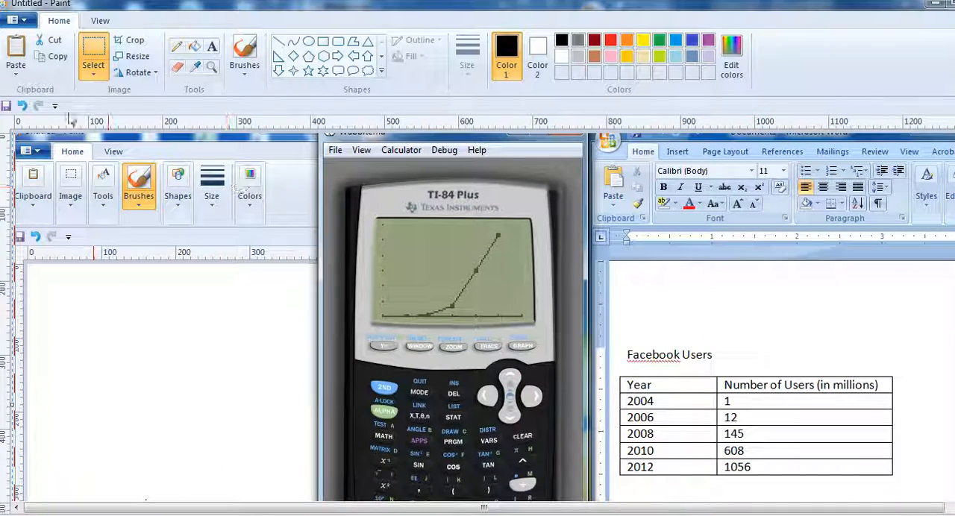
# - Copy the calculator's upper part with the line graph from the screenshot and paste it below the Facebook Users table in Word
pyautogui.click(103, 58)
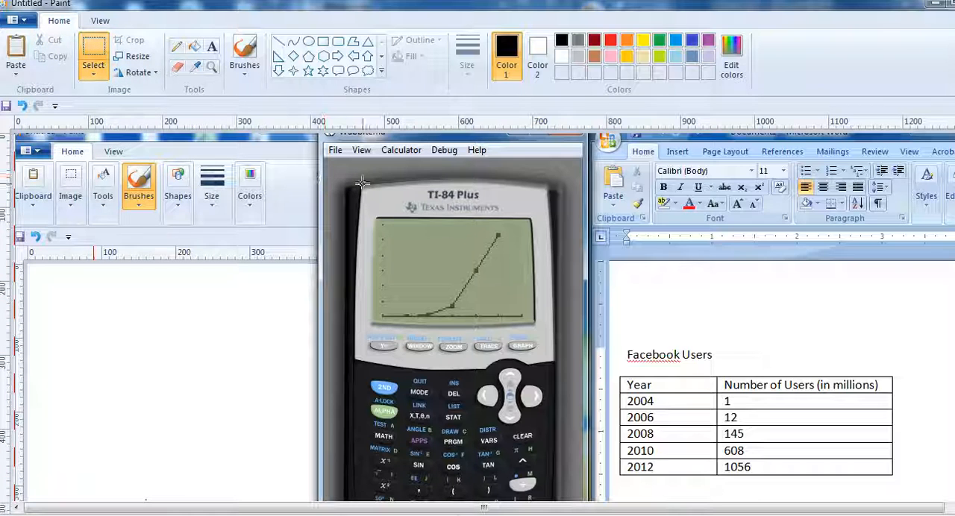
pyautogui.moveTo(343, 175); pyautogui.dragTo(558, 333)
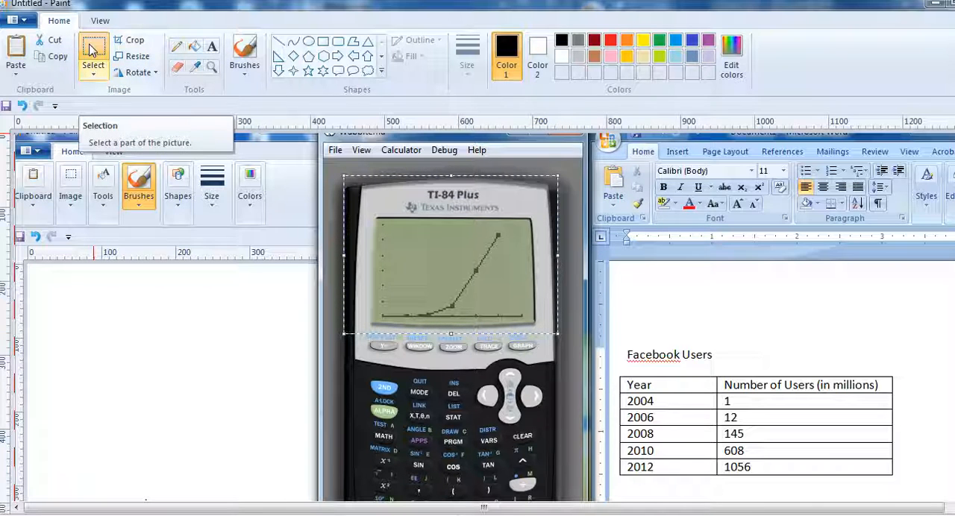
pyautogui.click(50, 61)
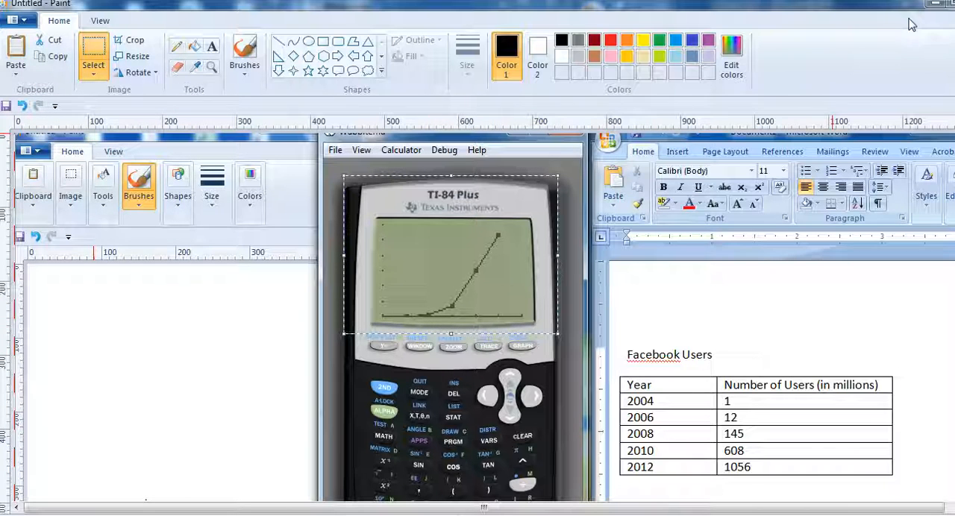
pyautogui.click(933, 5)
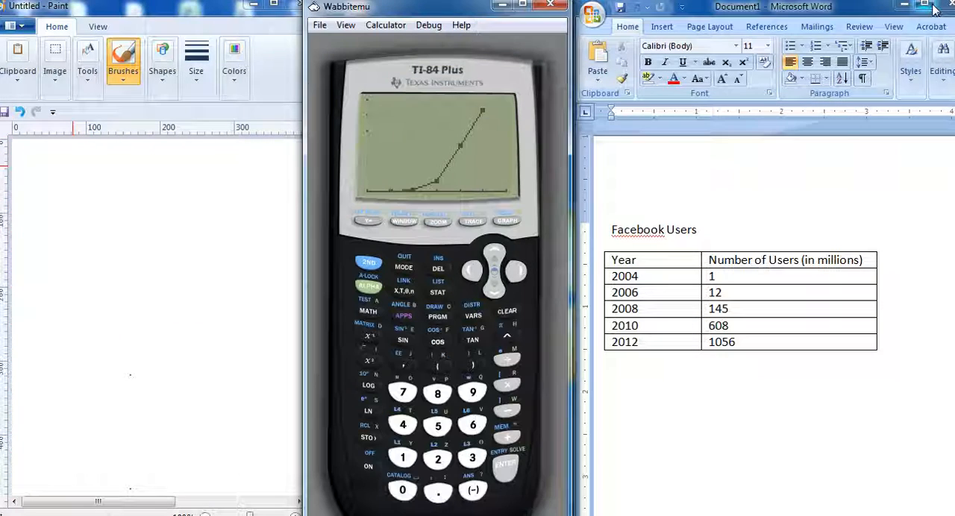
pyautogui.click(896, 353)
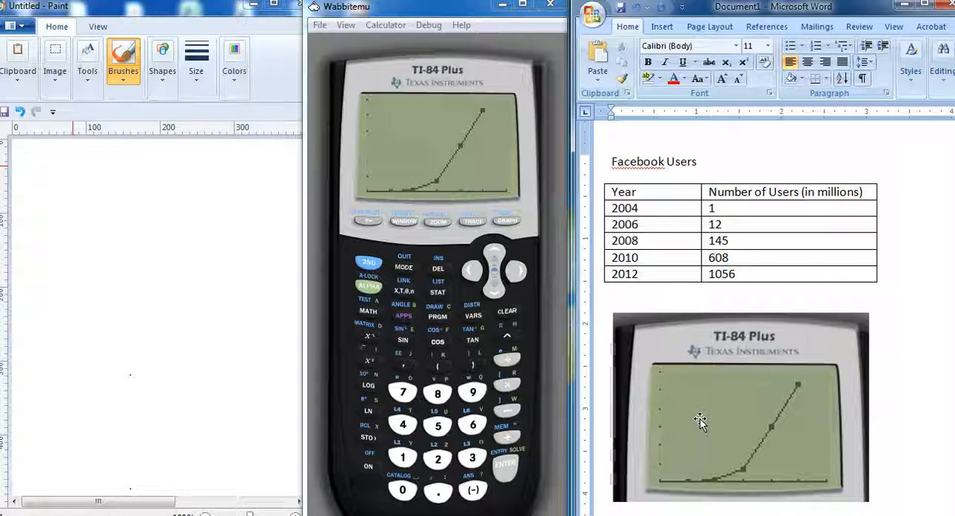
# - Enlarge the pasted calculator picture slightly to match the width of the table above it
pyautogui.click(834, 481)
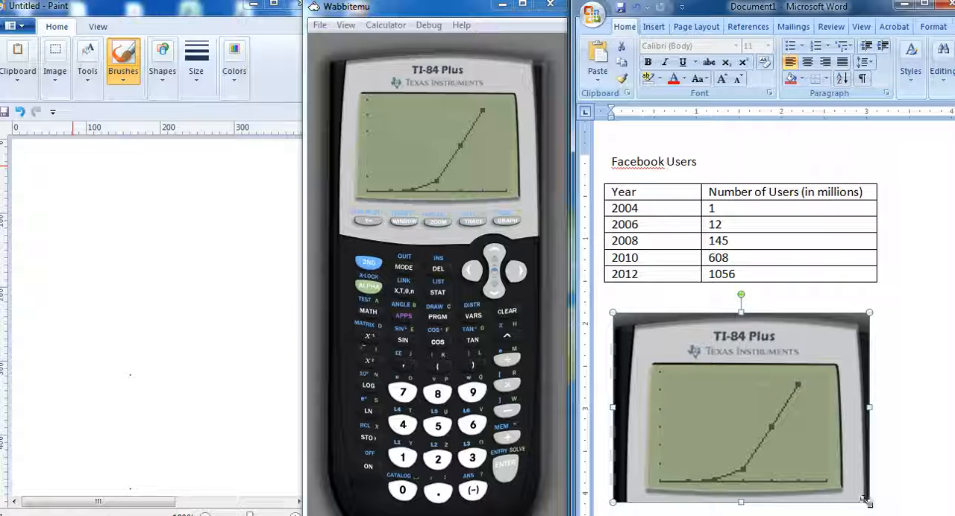
pyautogui.moveTo(869, 502)
pyautogui.mouseDown()
pyautogui.moveTo(825, 468)
pyautogui.moveTo(875, 507)
pyautogui.mouseUp()
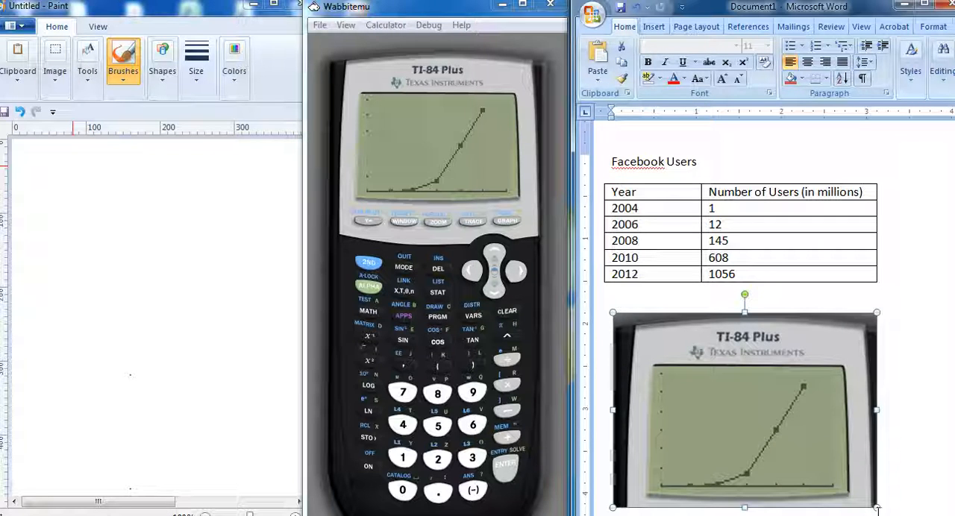
pyautogui.click(897, 481)
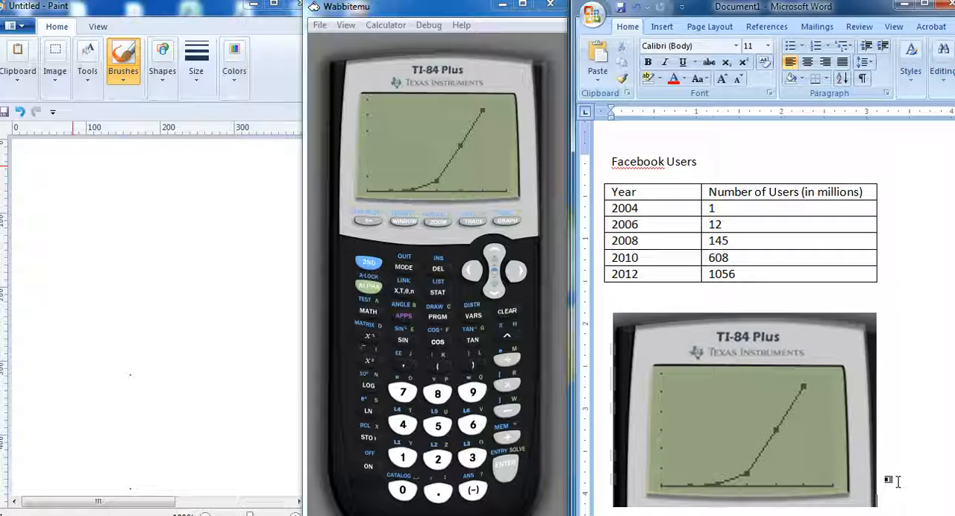
# - Add a blank line between the Facebook Users table and the picture, and insert a 3x1 table there
pyautogui.click(770, 296)
pyautogui.press('Return')
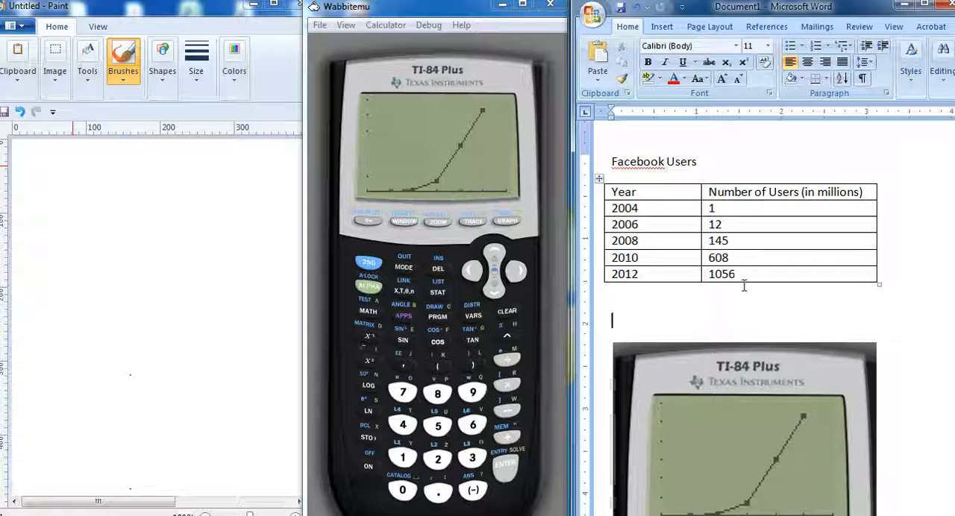
pyautogui.click(661, 26)
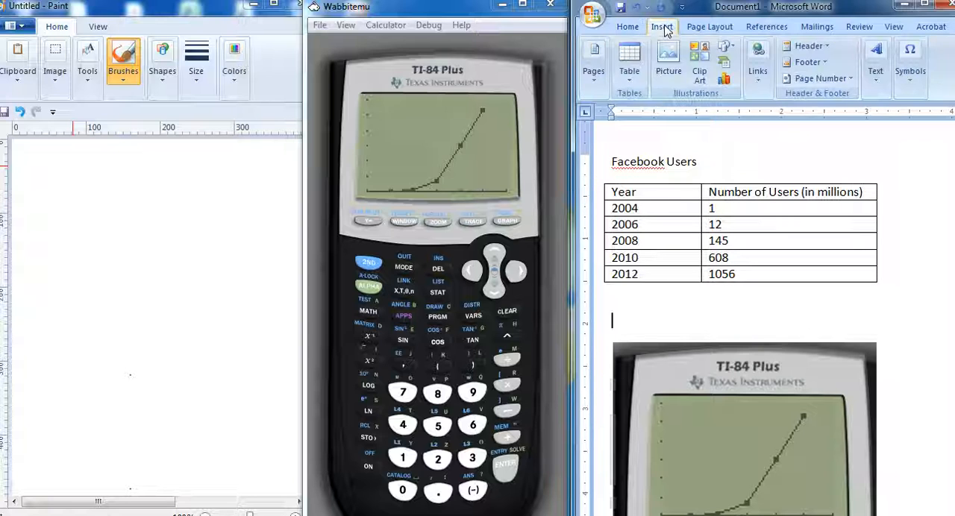
pyautogui.click(630, 75)
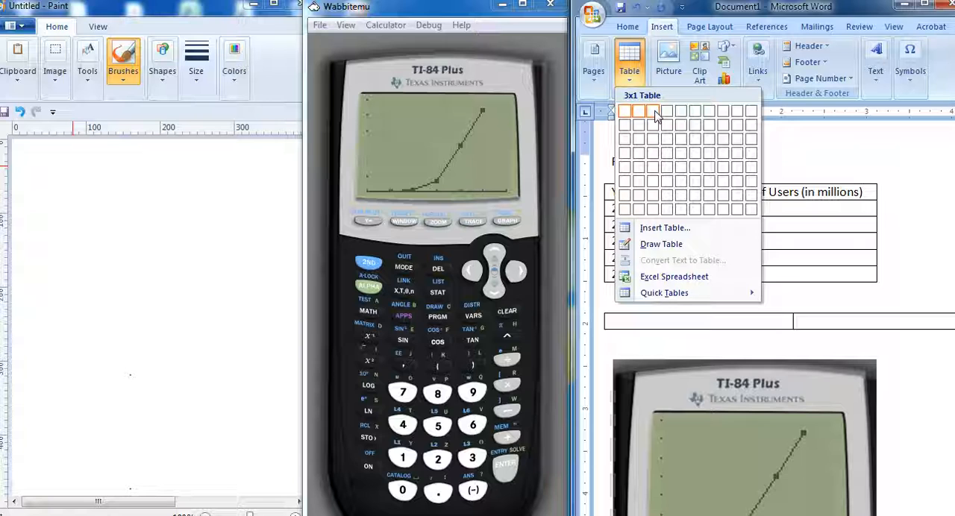
pyautogui.click(655, 112)
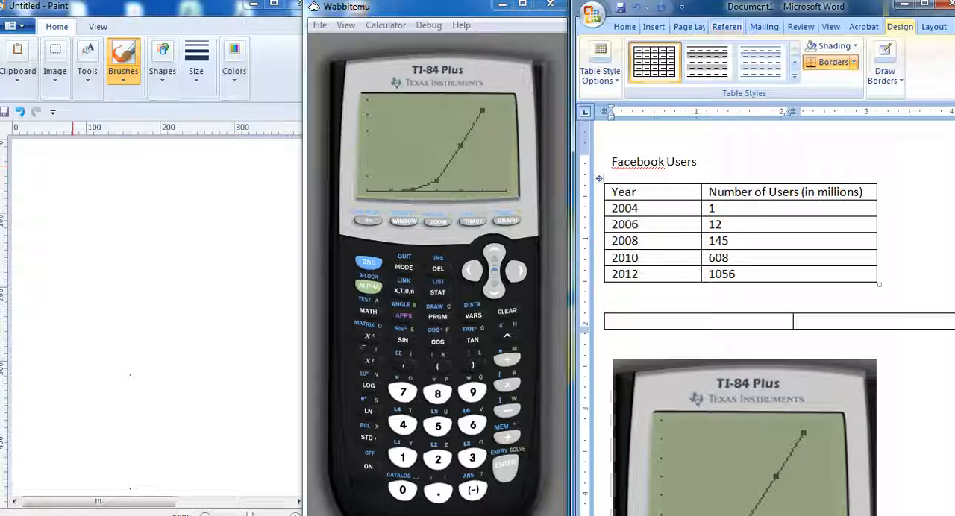
# - Shrink the calculator picture and move it into the first cell of the new three-column table
pyautogui.click(924, 4)
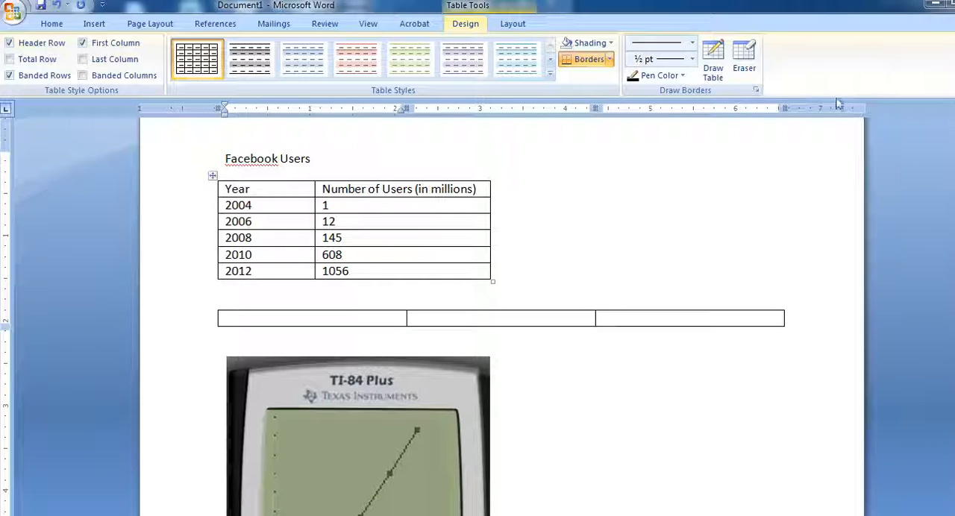
pyautogui.click(423, 450)
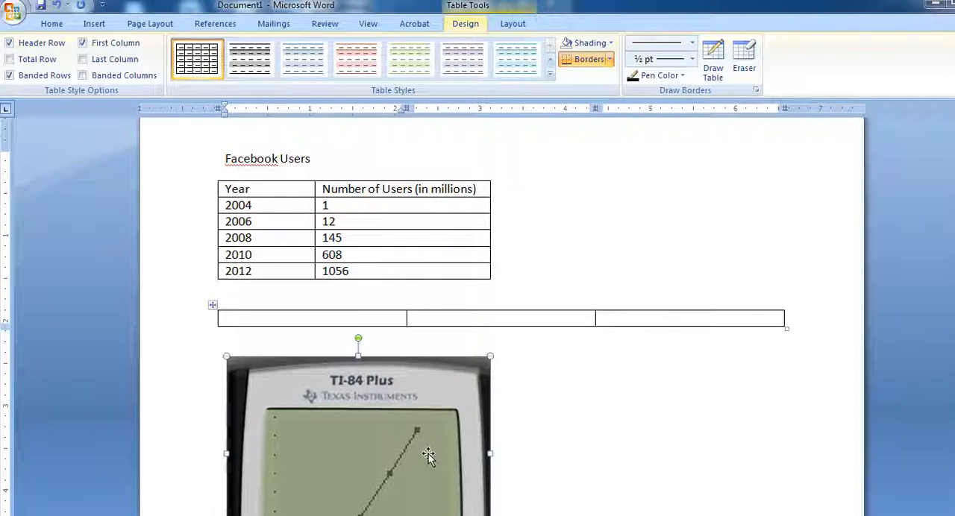
pyautogui.moveTo(226, 356); pyautogui.dragTo(281, 406)
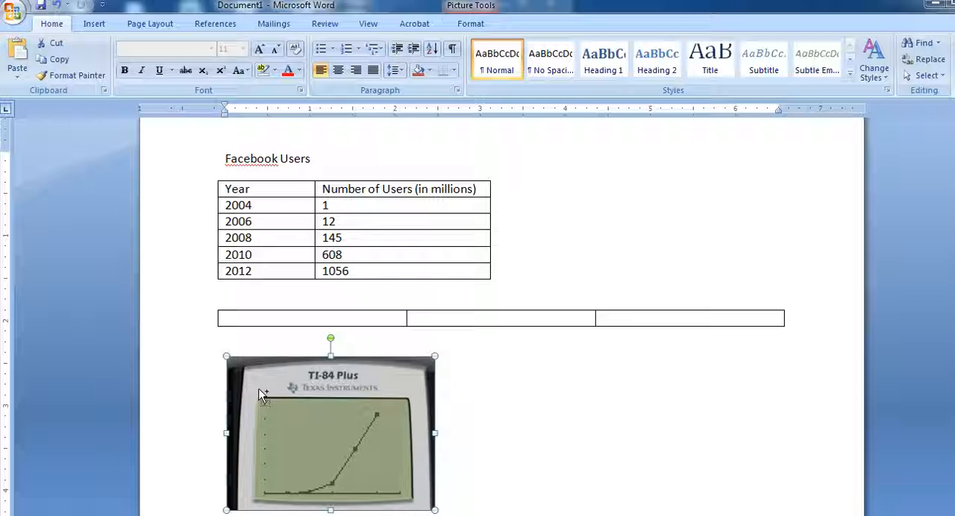
pyautogui.press('Delete')
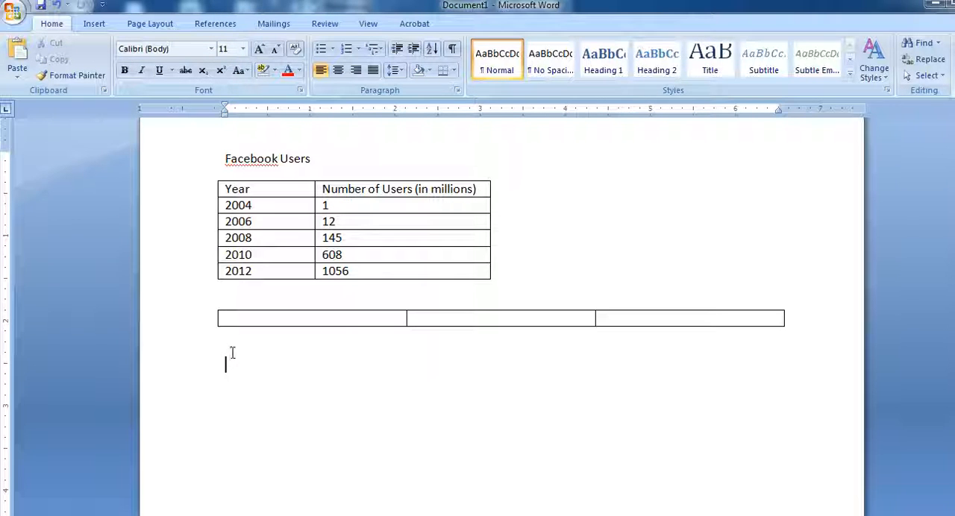
pyautogui.click(244, 320)
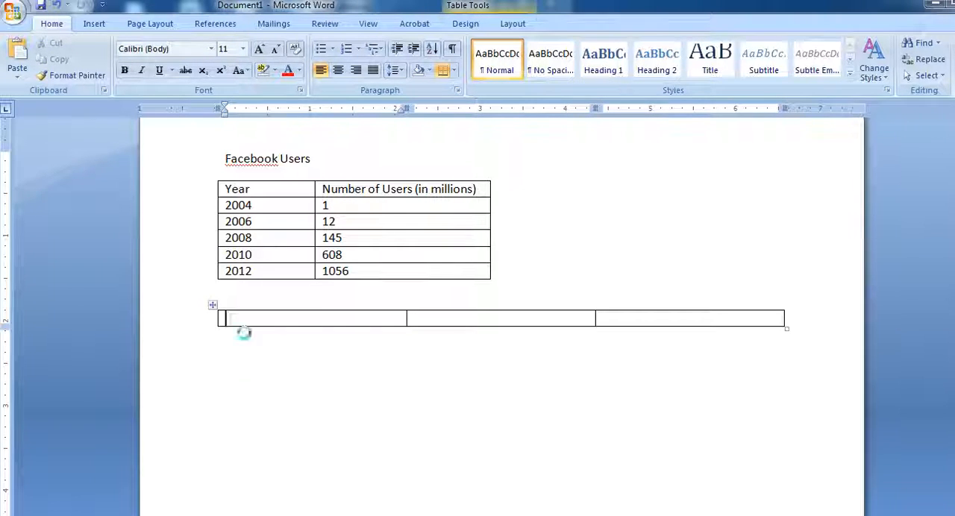
pyautogui.hotkey('ctrl', 'v')
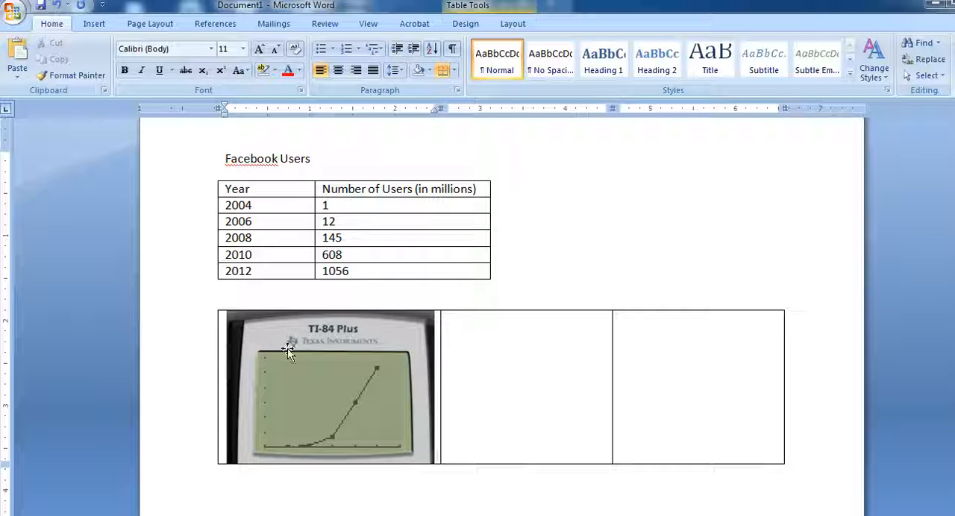
# - Switch to the Wabbitemu calculator, change Plot1's type from connected line to scatter plot, and display the graph
pyautogui.moveTo(337, 515)
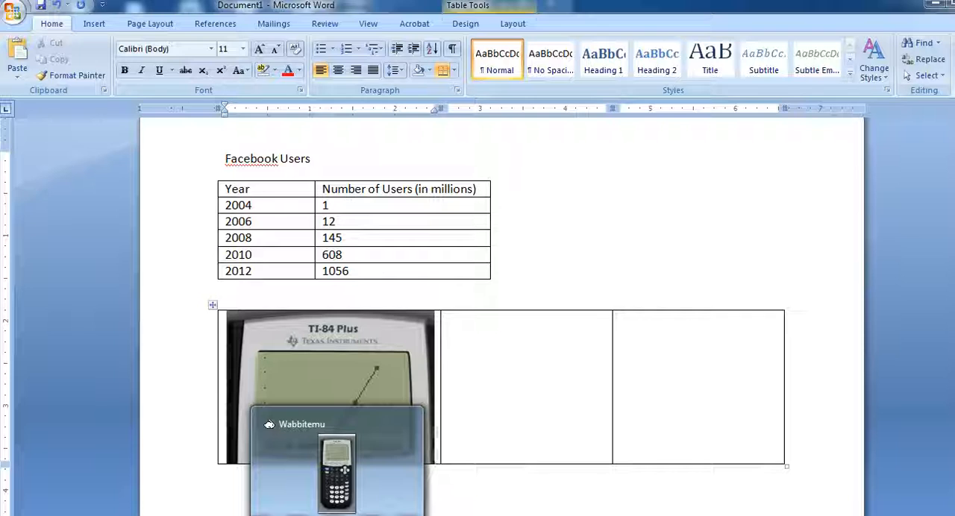
pyautogui.click(337, 515)
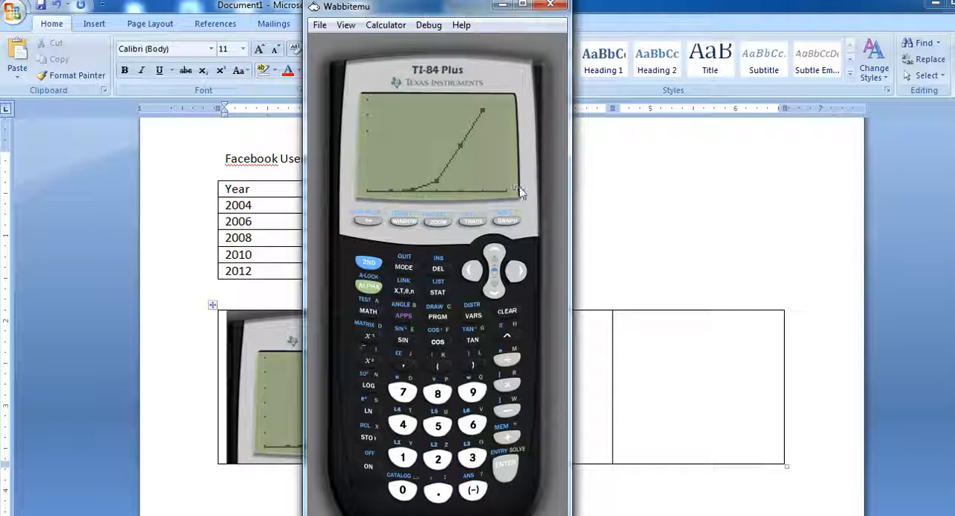
pyautogui.click(368, 263)
pyautogui.click(367, 222)
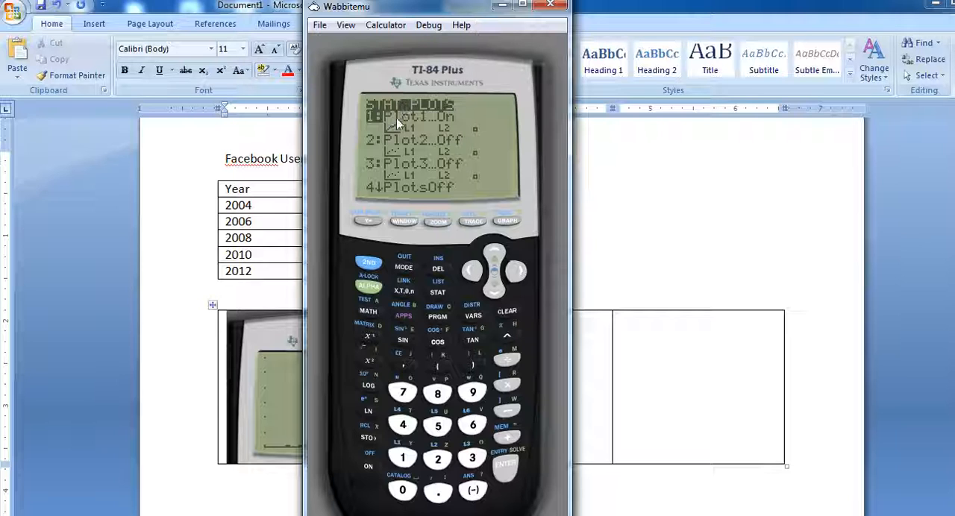
pyautogui.click(503, 470)
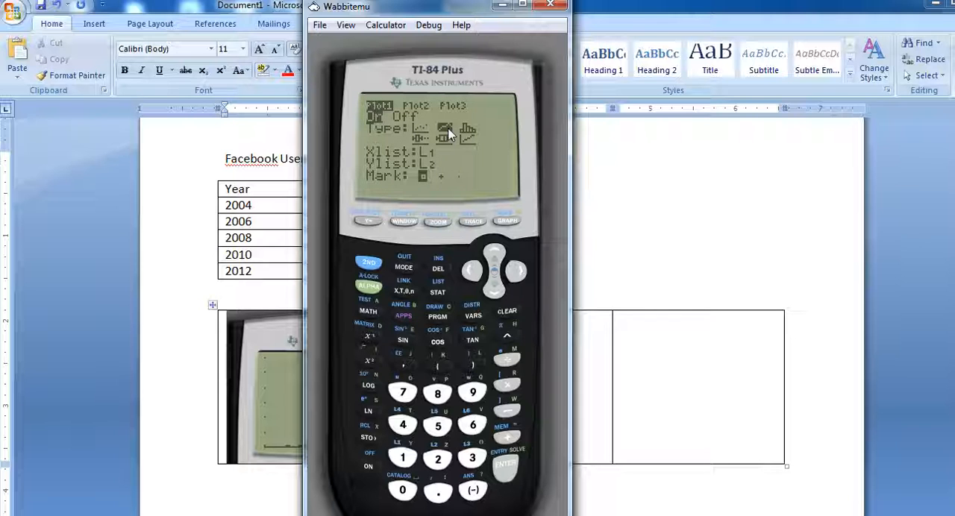
pyautogui.click(495, 295)
pyautogui.click(506, 466)
pyautogui.click(504, 470)
pyautogui.click(504, 470)
pyautogui.click(507, 222)
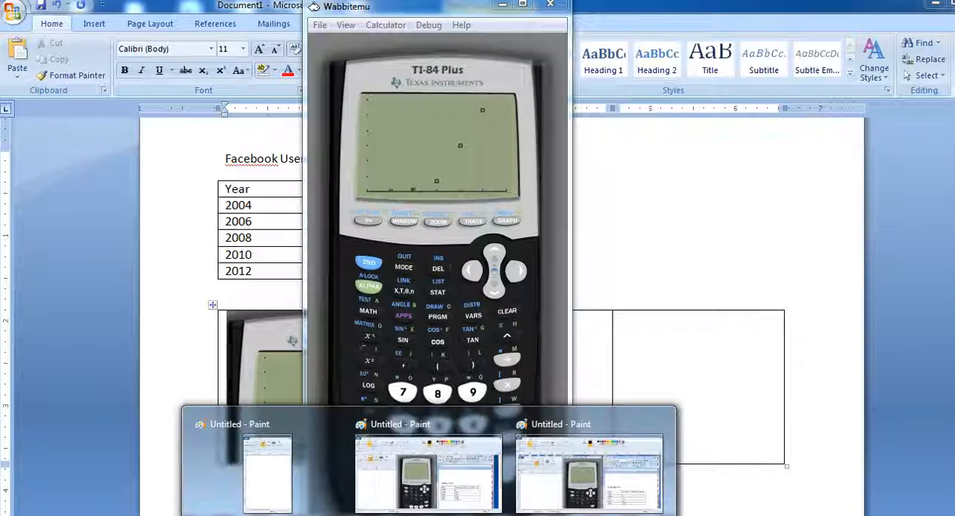
# - Switch to the Paint window holding the earlier screenshot and paste the new capture of the scatter plot
pyautogui.moveTo(343, 487)
pyautogui.click(271, 486)
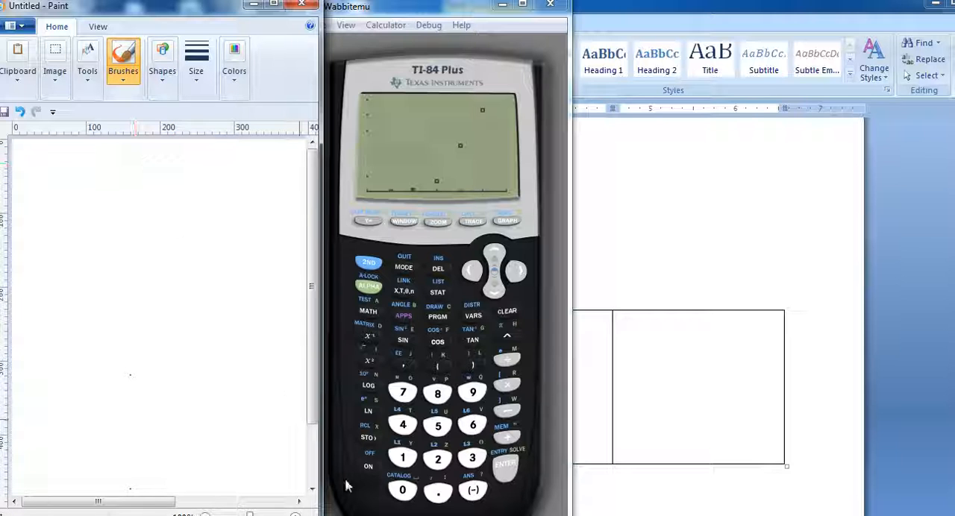
pyautogui.moveTo(429, 515)
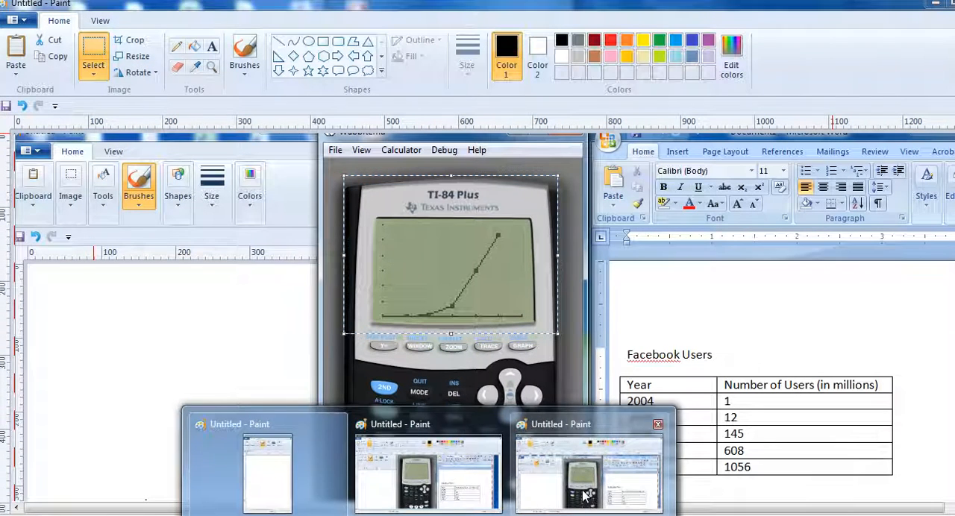
pyautogui.click(584, 478)
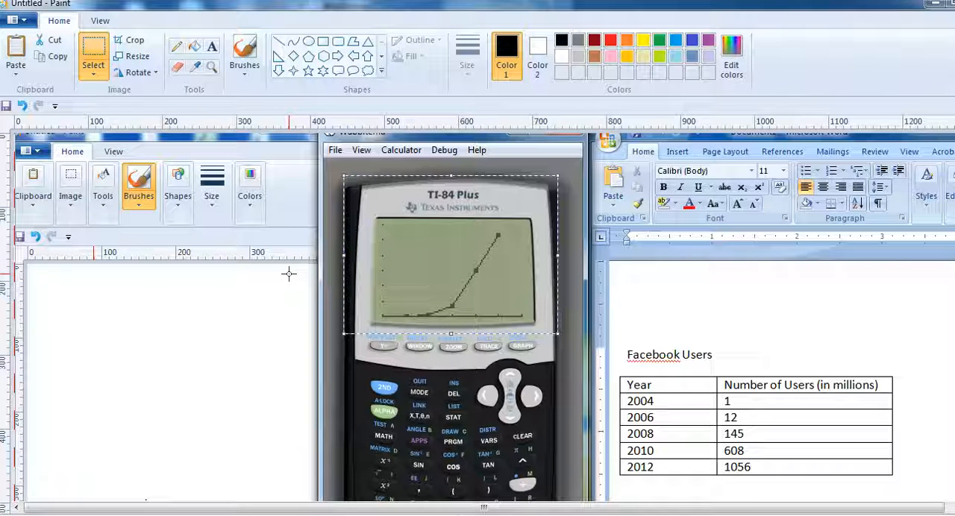
pyautogui.click(15, 48)
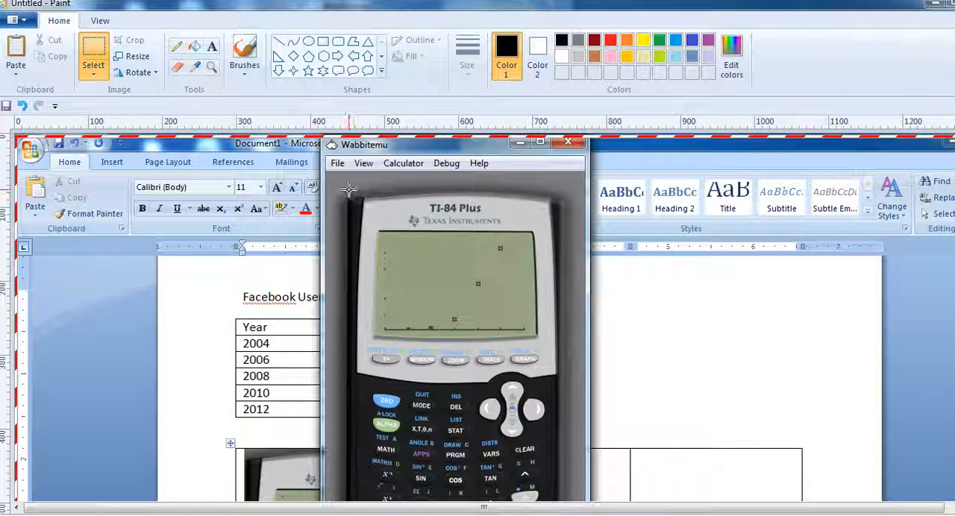
# - Copy the upper part of the calculator with its scatter plot screen from the capture, and switch to the Word document
pyautogui.moveTo(348, 189)
pyautogui.mouseDown()
pyautogui.moveTo(463, 339)
pyautogui.moveTo(559, 346)
pyautogui.mouseUp()
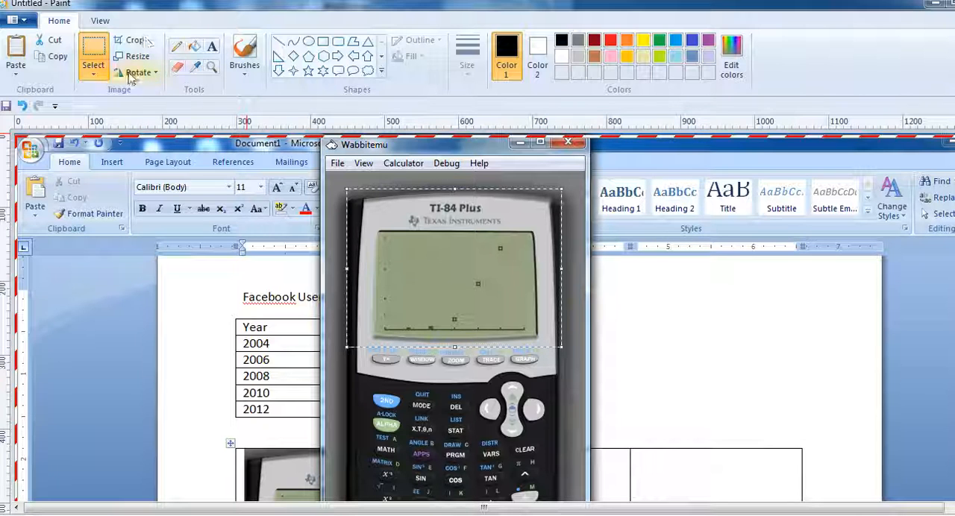
pyautogui.click(58, 59)
pyautogui.hotkey('alt', 'Tab')
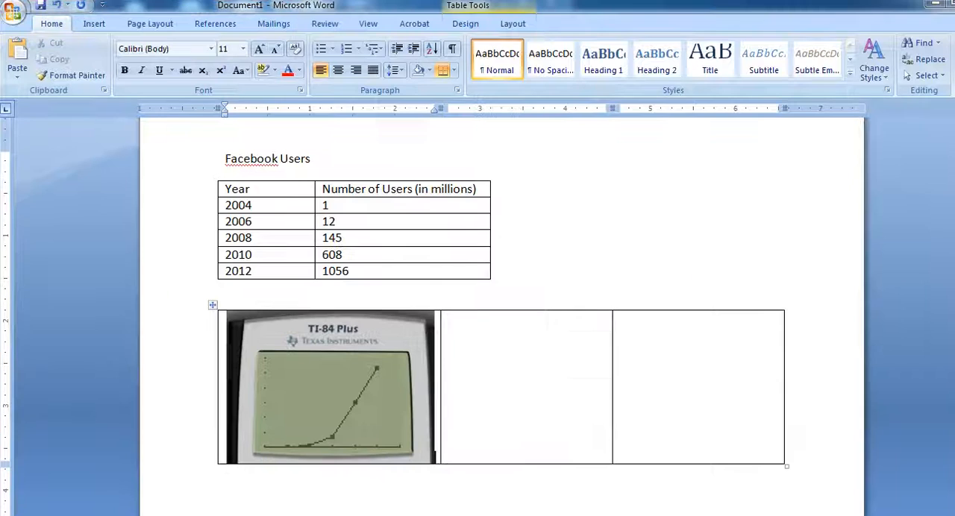
# - Paste the scatter plot picture into the second cell of the three-column table and shrink it to match the first picture
pyautogui.click(485, 381)
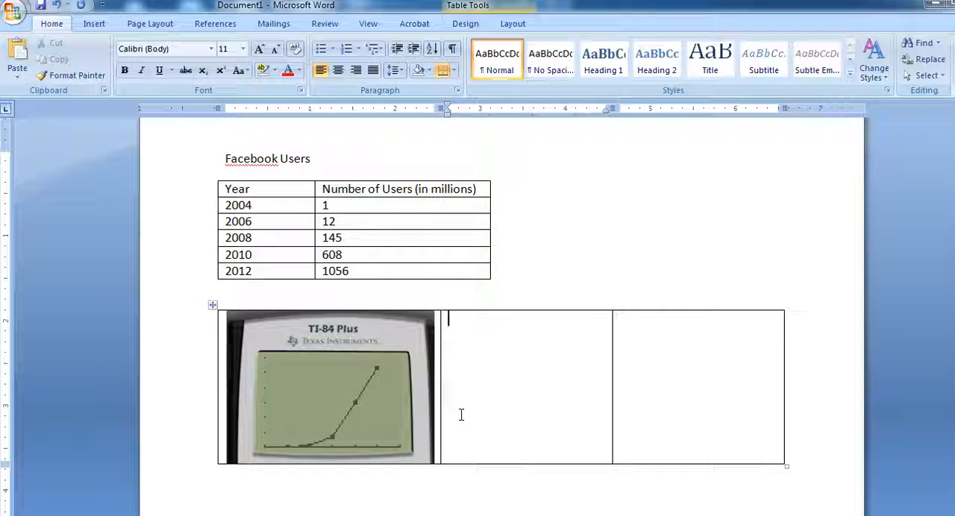
pyautogui.hotkey('ctrl', 'v')
pyautogui.click(605, 426)
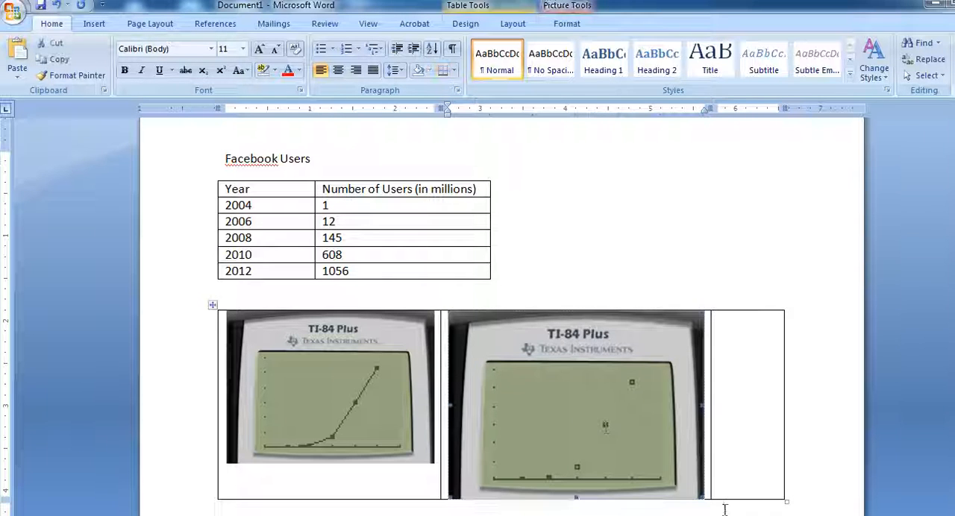
pyautogui.moveTo(701, 496); pyautogui.dragTo(656, 463)
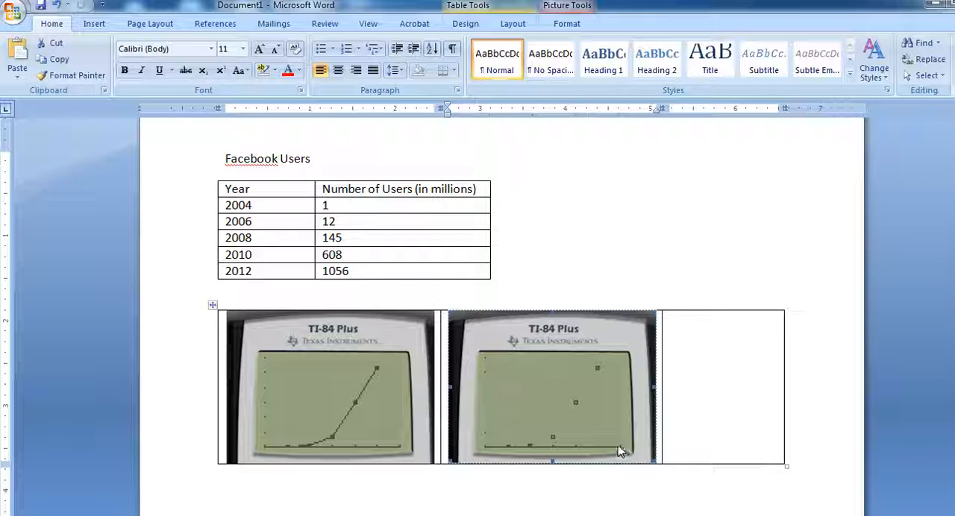
# - Insert a new row above the calculator pictures in the three-column table
pyautogui.click(366, 386)
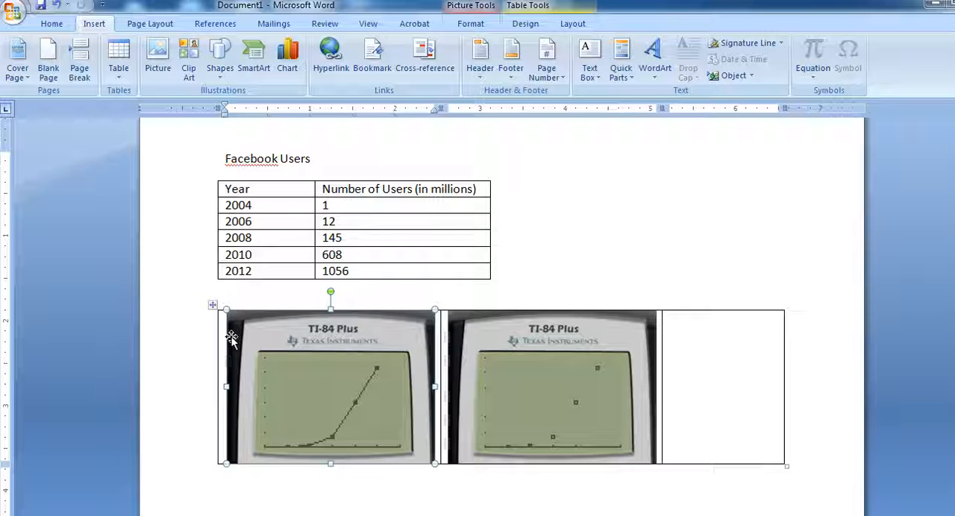
pyautogui.click(575, 24)
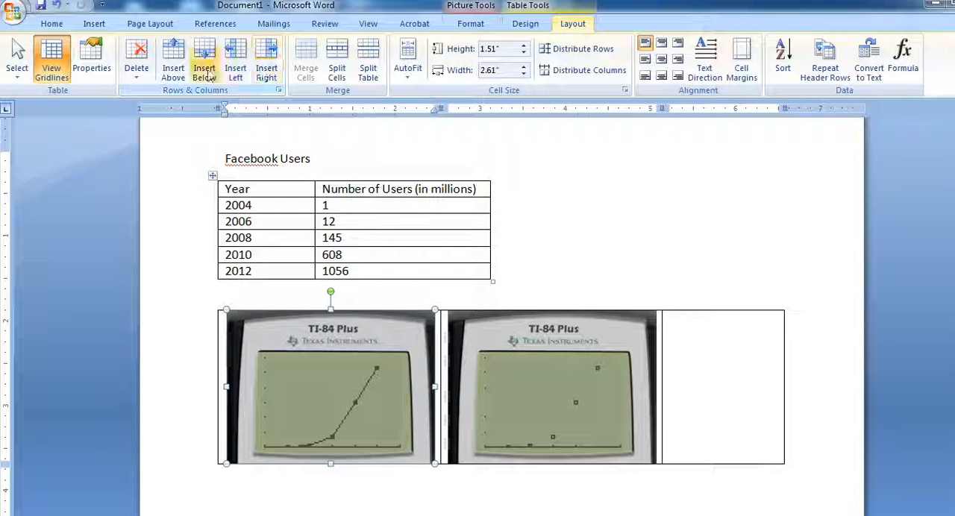
pyautogui.click(175, 58)
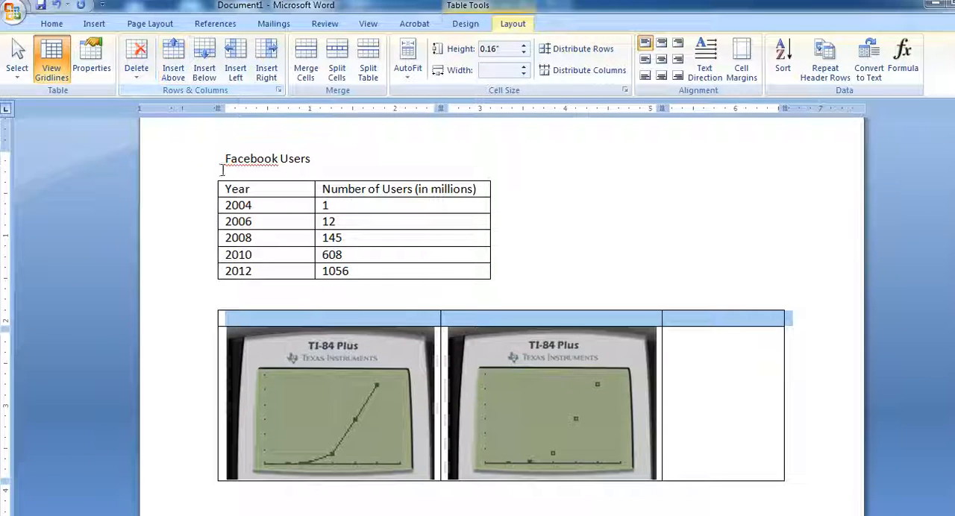
# - Label the first two cells of the new row "Line Graph" and "Scatter Diagram" above their pictures
pyautogui.click(272, 317)
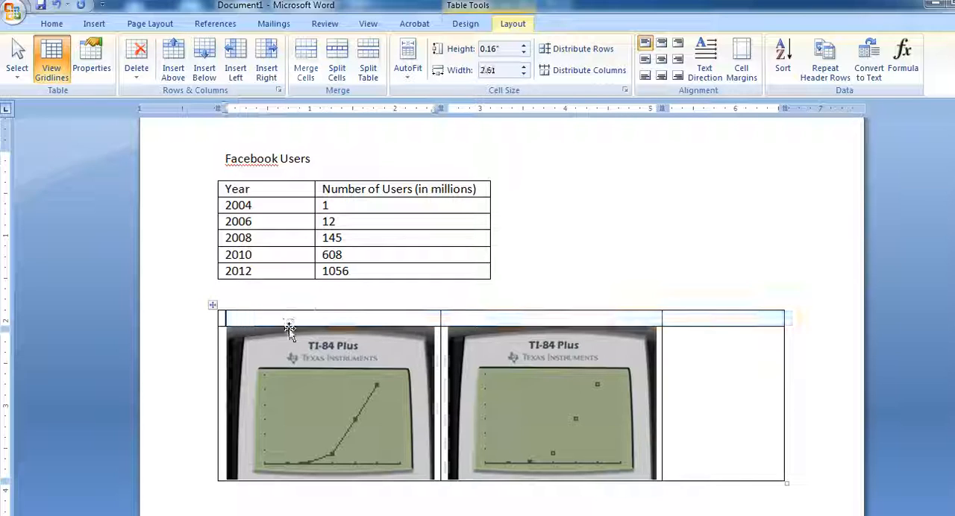
pyautogui.write('Line Graph')
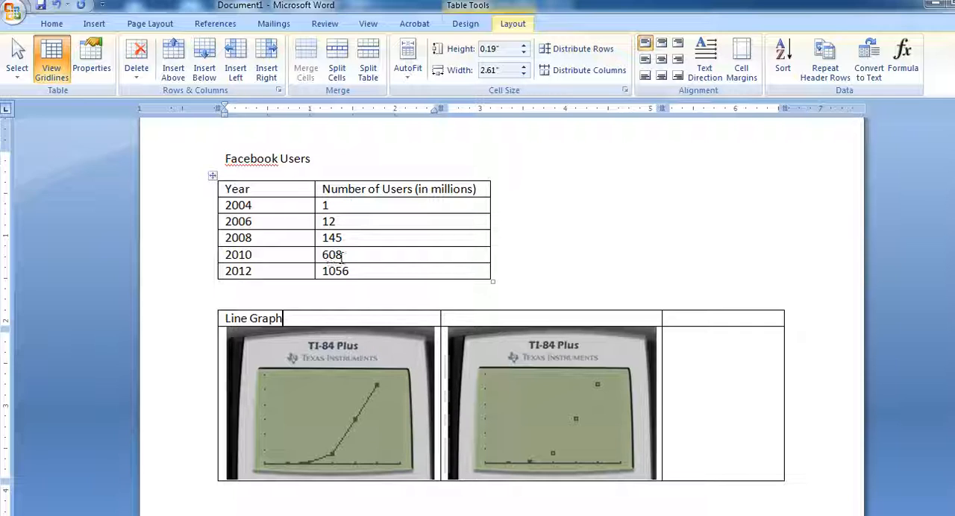
pyautogui.click(479, 322)
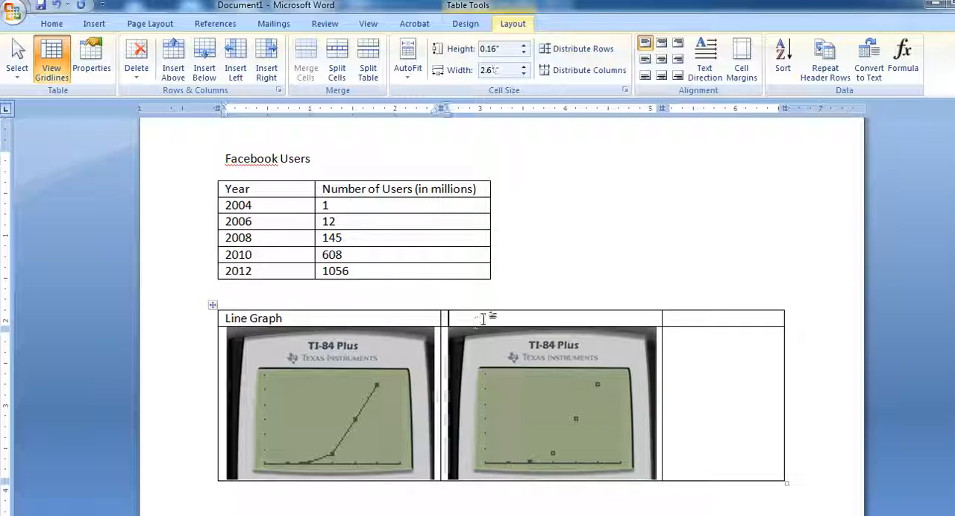
pyautogui.write('Scatt')
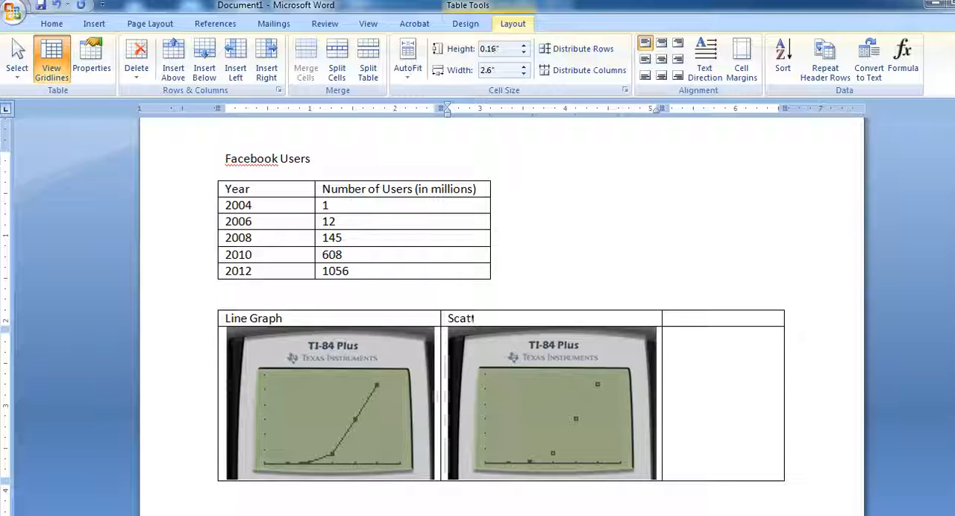
pyautogui.write('er Doag')
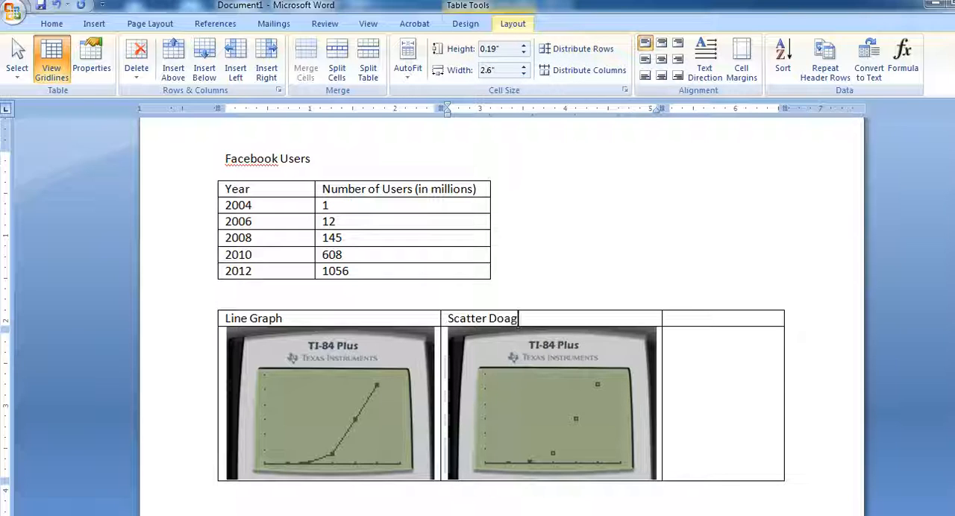
pyautogui.press('BackSpace')
pyautogui.press('BackSpace')
pyautogui.press('BackSpace')
pyautogui.write('agram')
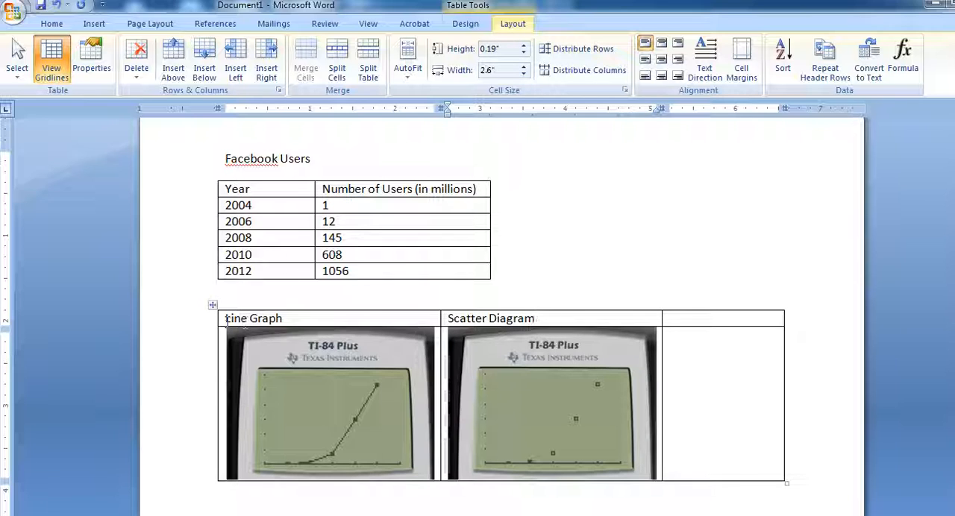
# - Center the contents of the picture table's cells, including the graph headings
pyautogui.moveTo(226, 319); pyautogui.dragTo(720, 416)
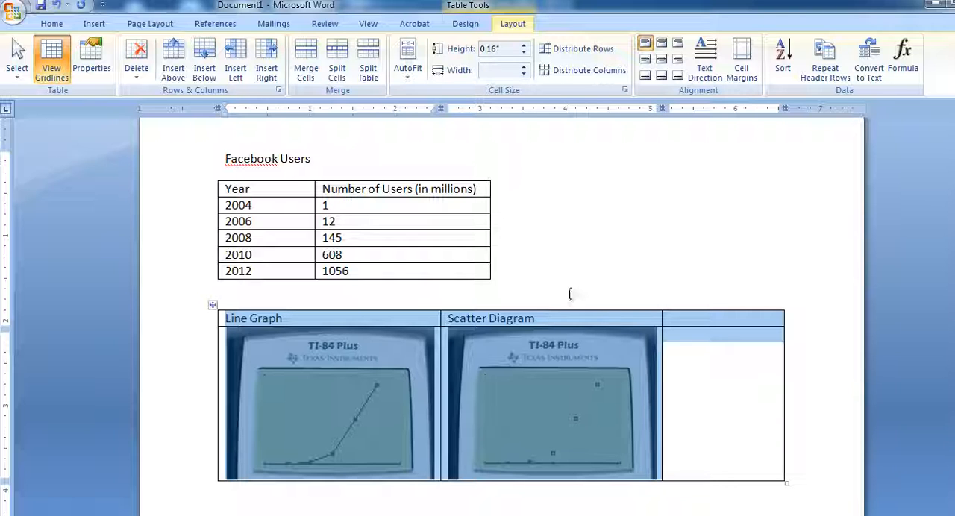
pyautogui.click(43, 27)
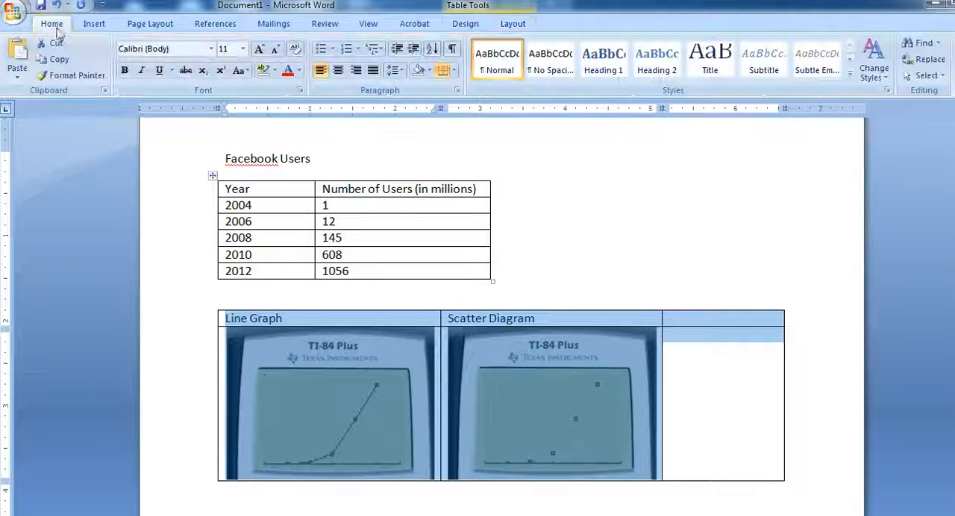
pyautogui.click(339, 72)
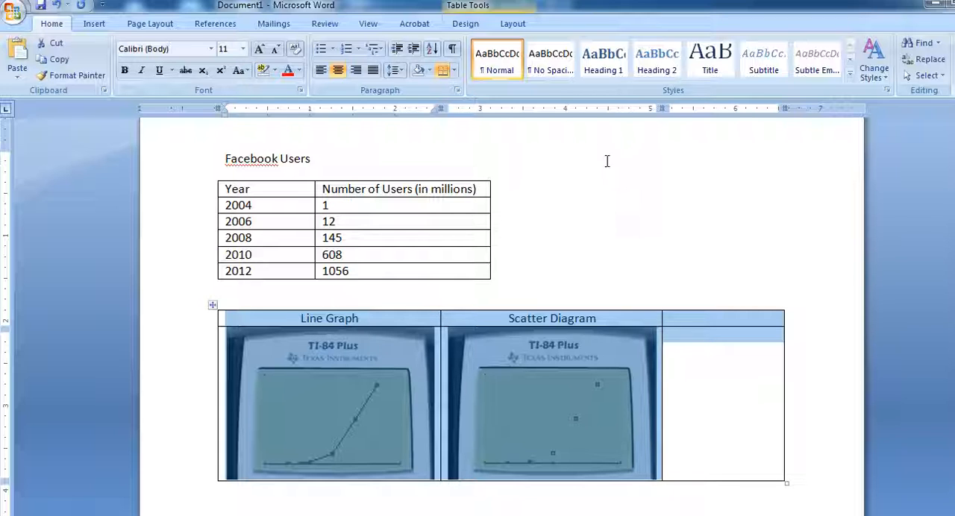
# - Remove all borders from the picture table and deselect it
pyautogui.click(453, 71)
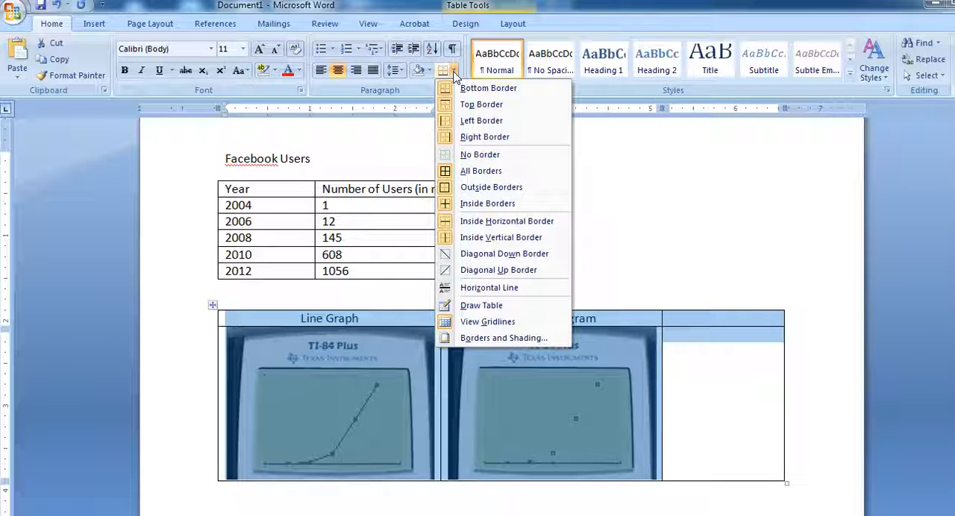
pyautogui.click(444, 155)
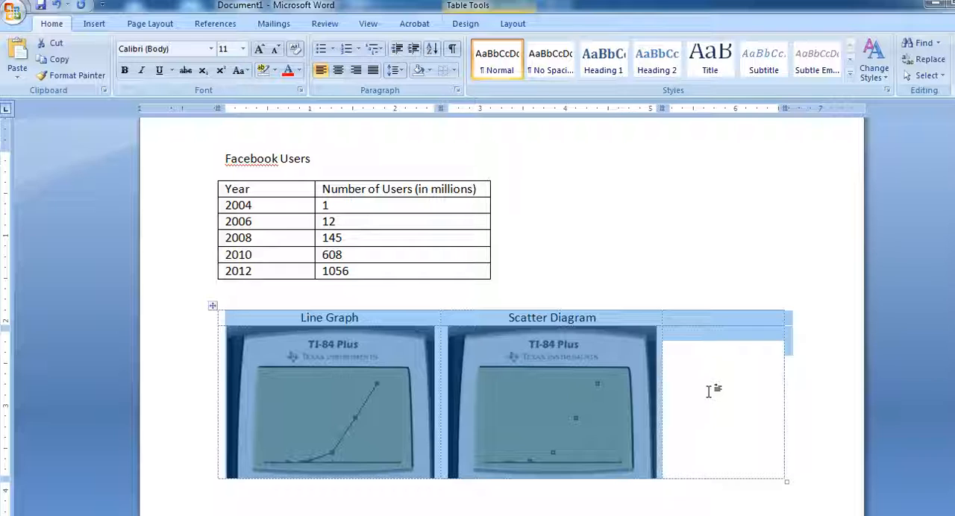
pyautogui.click(709, 392)
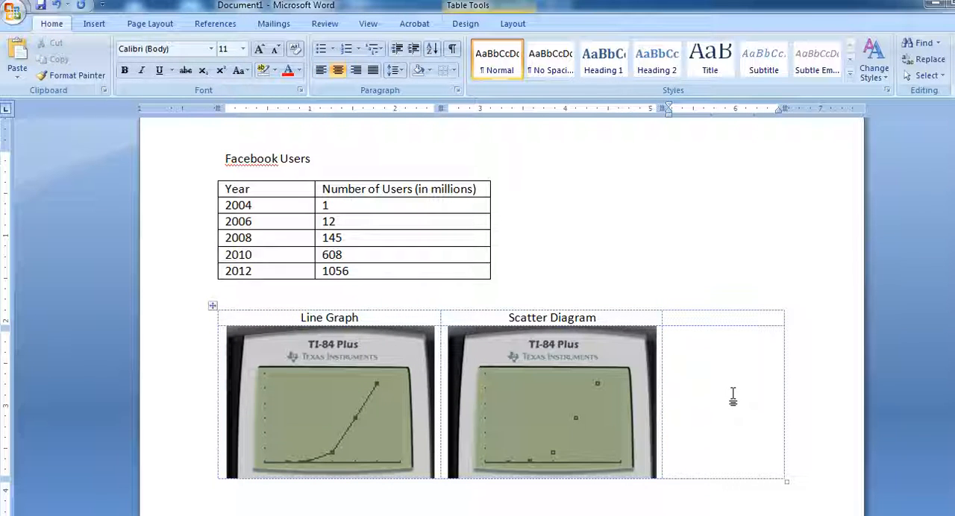